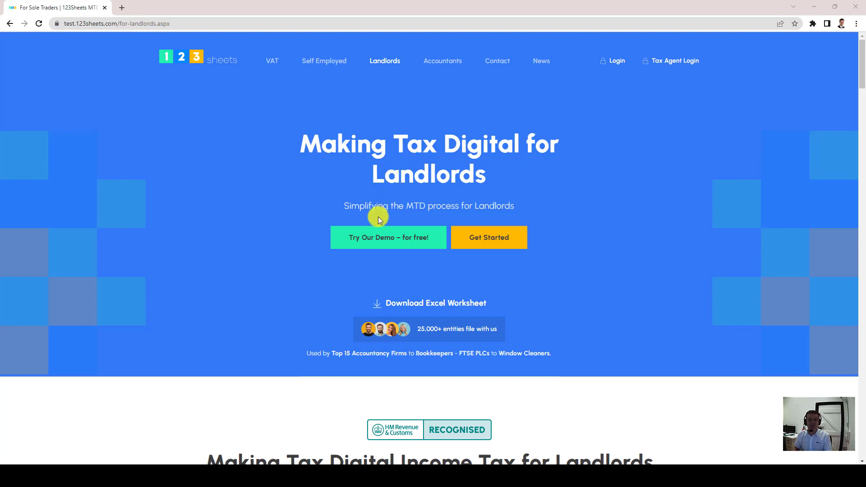
Open the UK Landlord Demo and view the filed submission history, returning to the To Do obligations
left_click(380, 236)
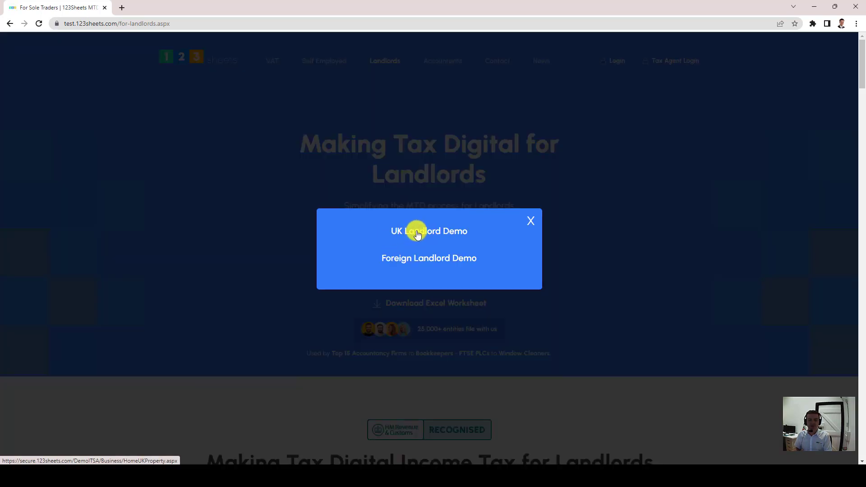
left_click(417, 234)
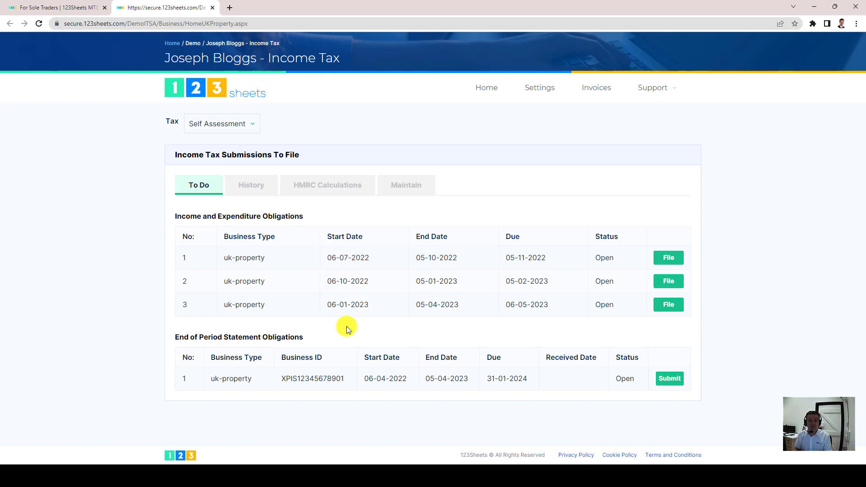
left_click(257, 190)
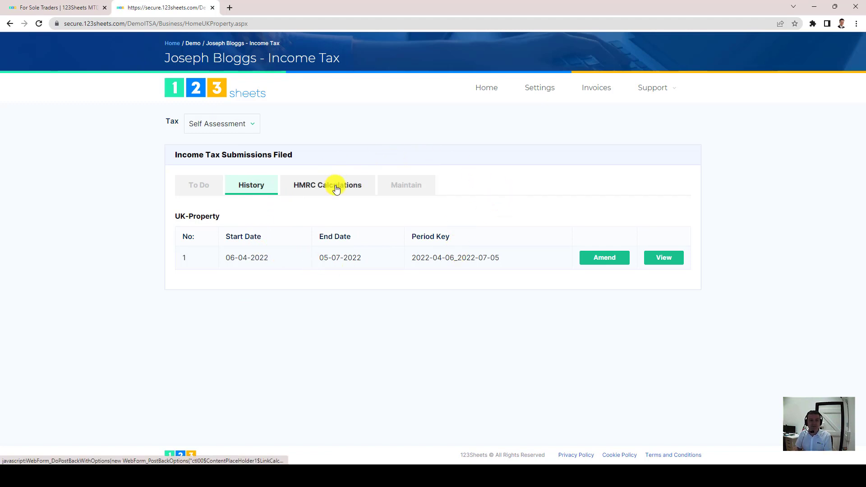
left_click(198, 185)
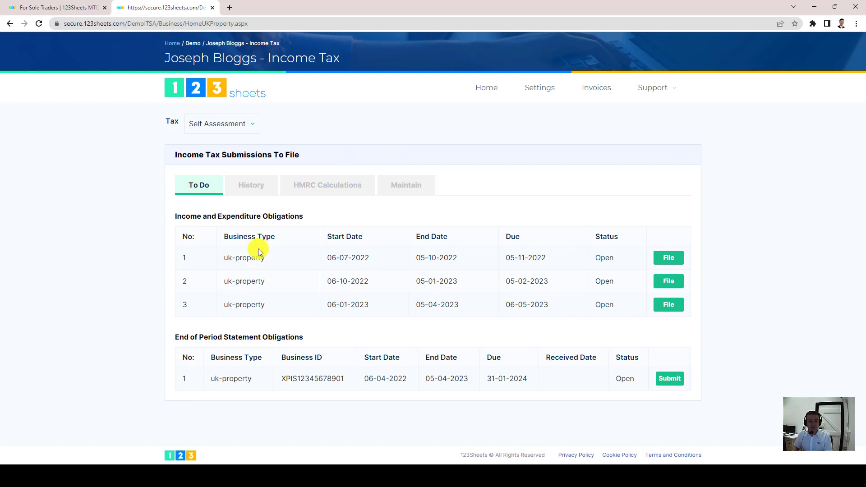
Start filing the 06-07-2022 to 05-10-2022 obligation as a UK non-Holiday Let, using the Default Spreadsheet format and simplified expenses
left_click(668, 257)
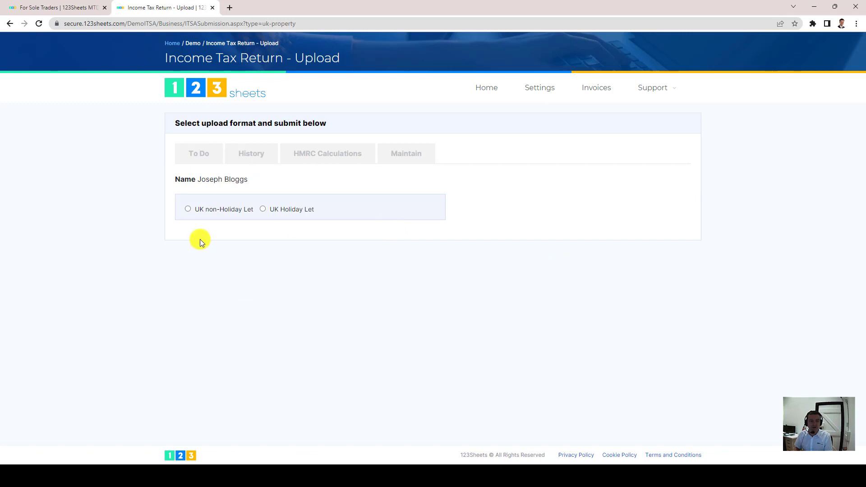
left_click(187, 208)
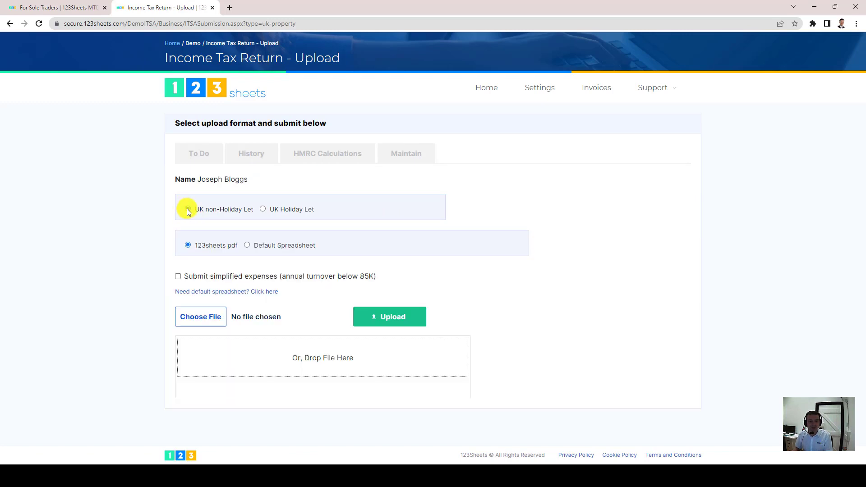
left_click(247, 245)
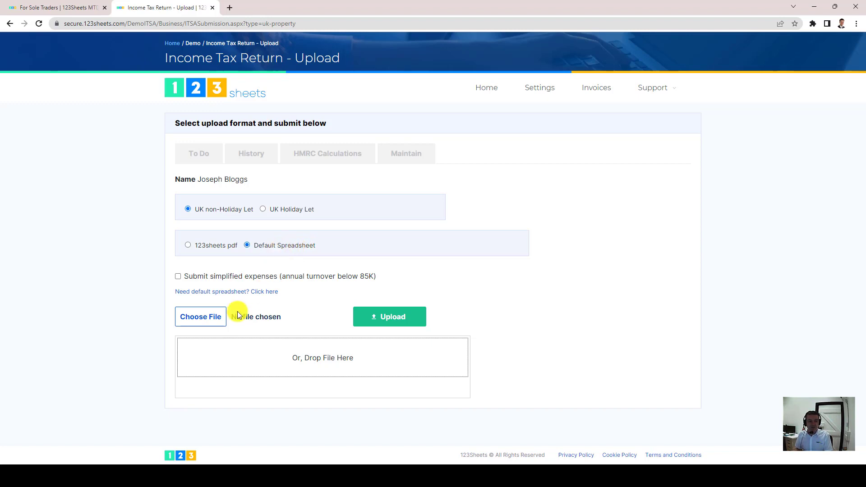
left_click_drag(352, 357, 293, 363)
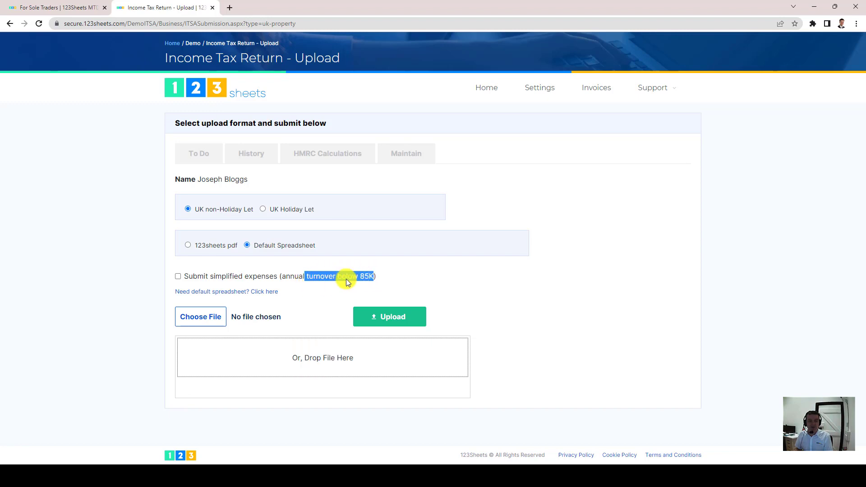
left_click(175, 276)
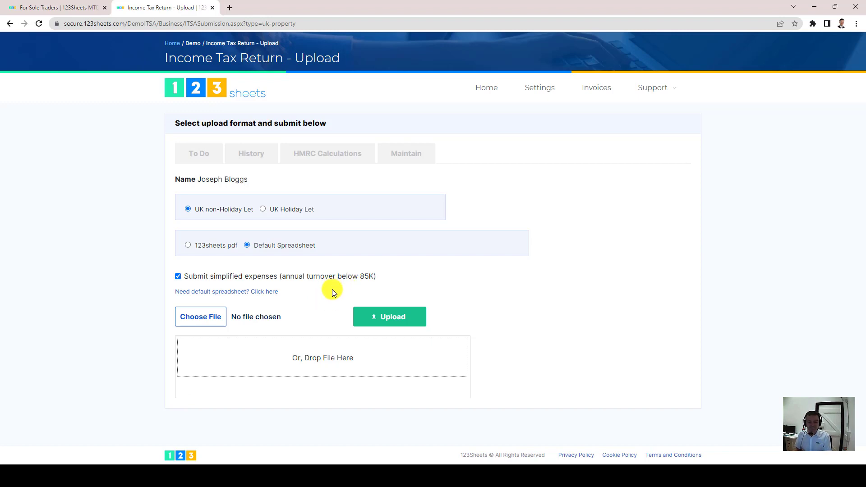
Switch to the Excel workbook "Excel LL 2010+ (version)" and review the Rent and Exps sheets, returning to ITSEFile
mouse_move(463, 468)
left_click(465, 448)
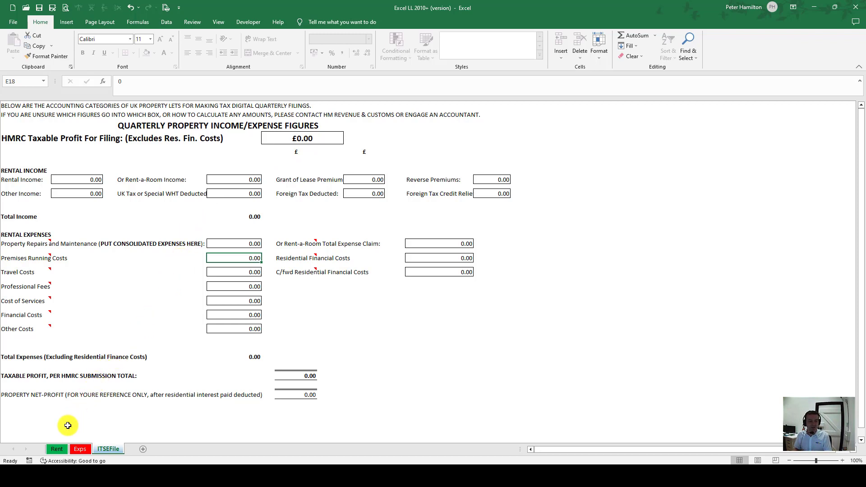
left_click(57, 449)
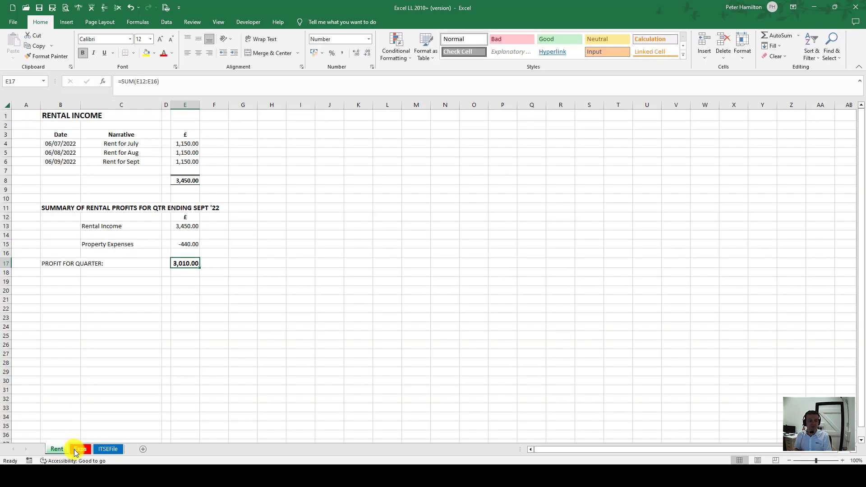
left_click(83, 449)
left_click(104, 449)
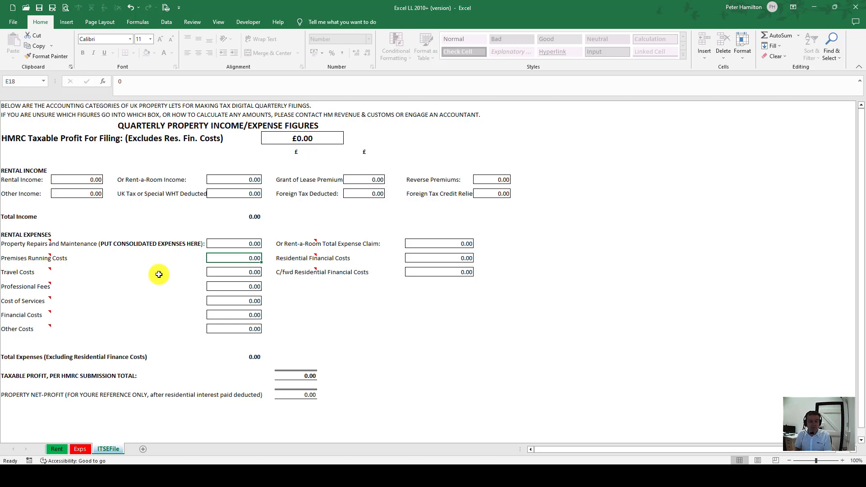
Link the Rental Income box on ITSEFile to the rent total with the formula =Rent!E8
left_click(81, 179)
type("=")
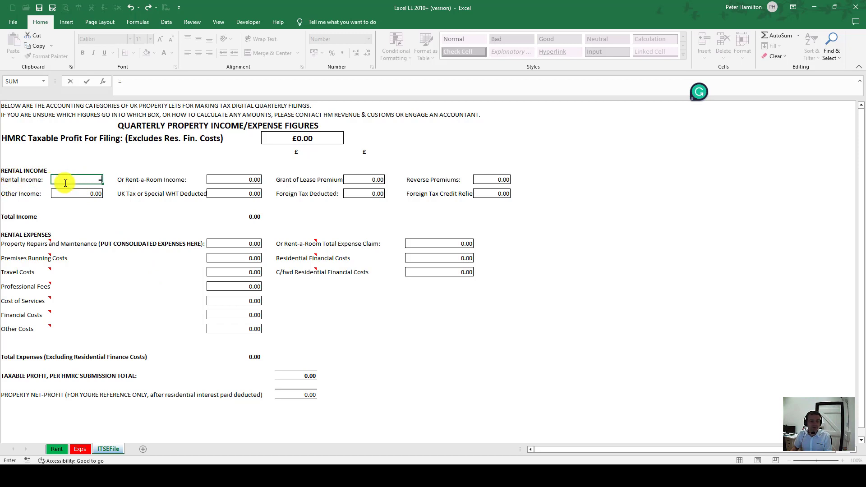
left_click(57, 449)
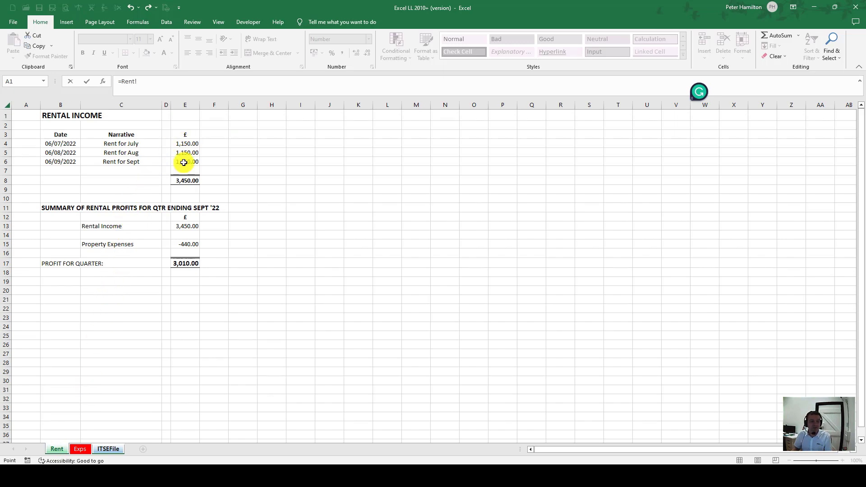
left_click(183, 180)
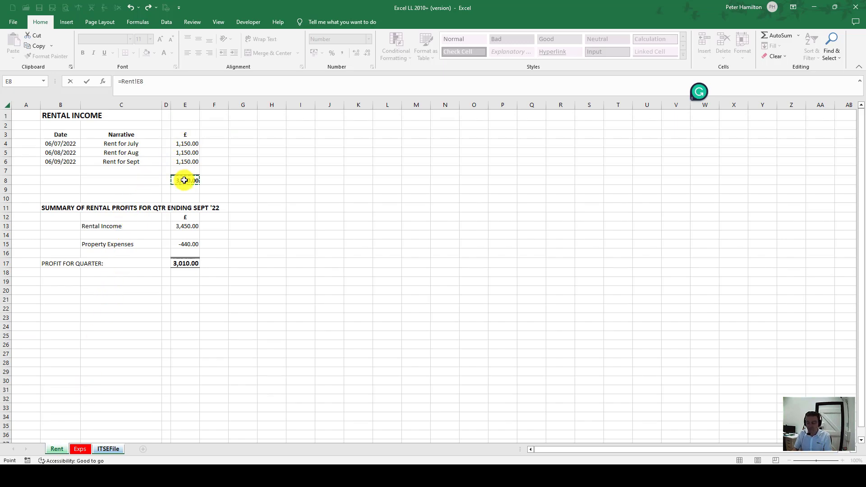
key("Return")
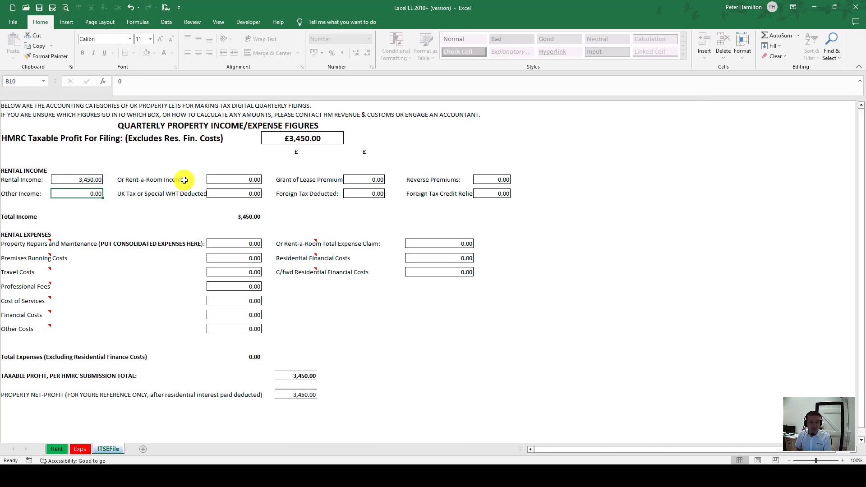
Link the consolidated expenses box (Property Repairs and Maintenance) to the expenses total with the formula =Exps!E10
left_click(227, 244)
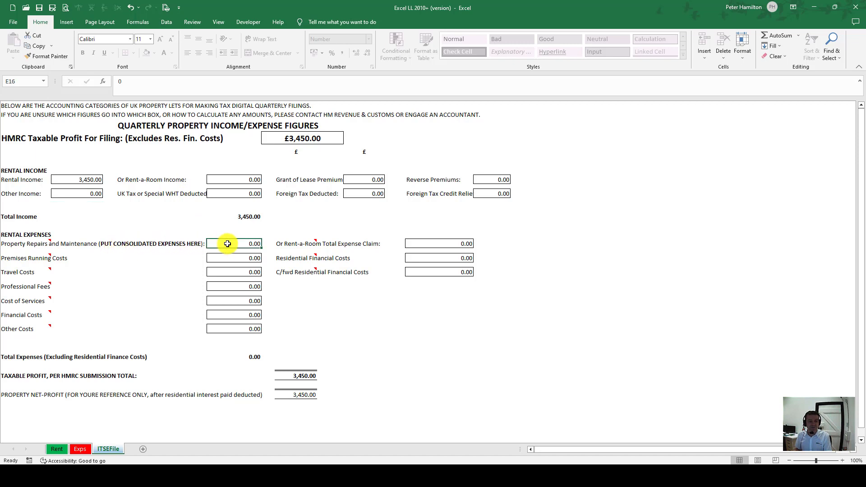
type("=")
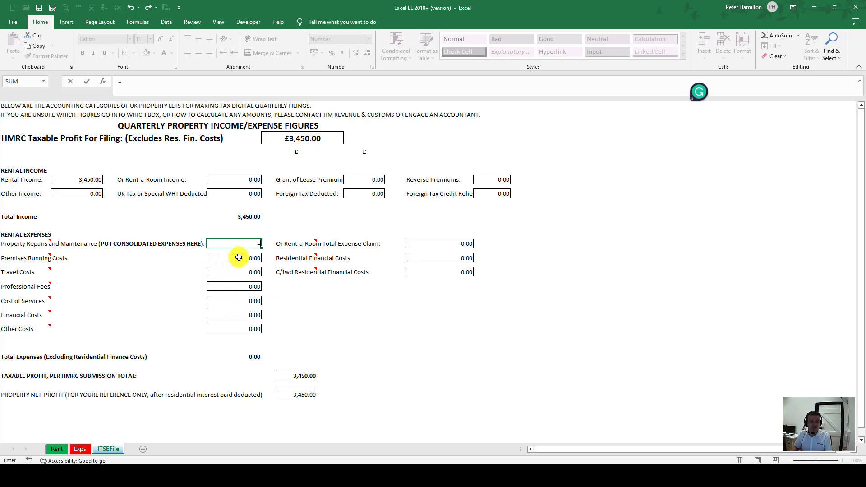
left_click(79, 449)
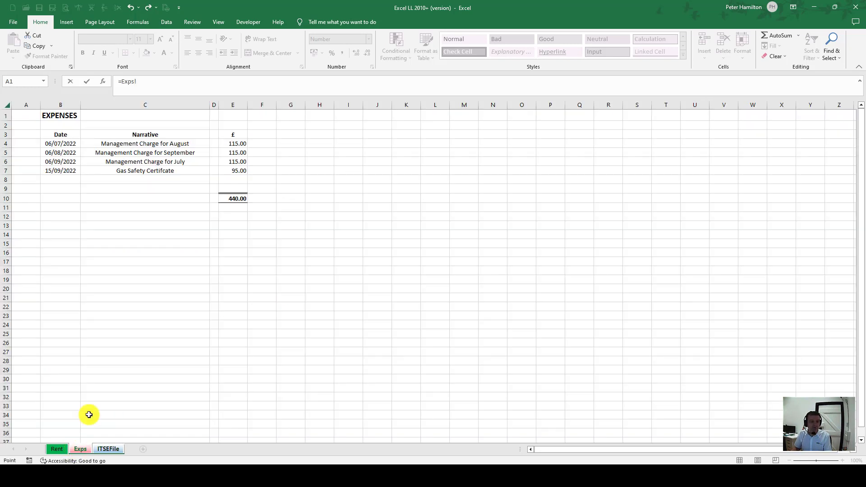
left_click(228, 197)
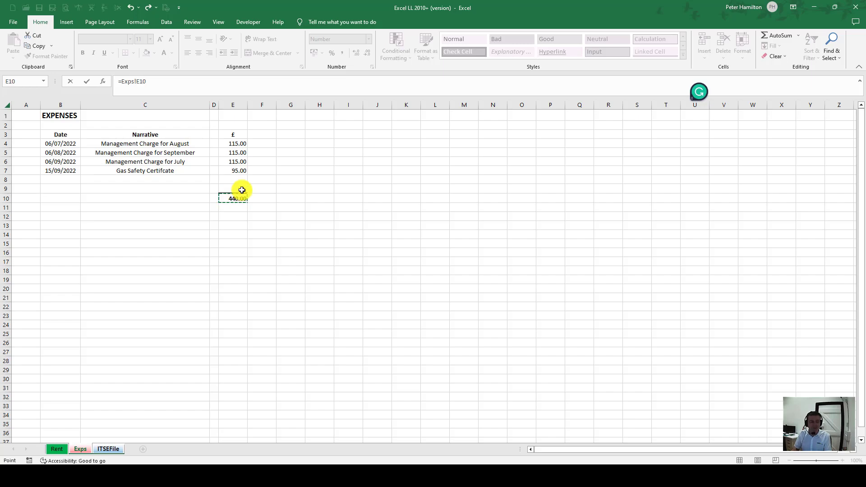
key("Return")
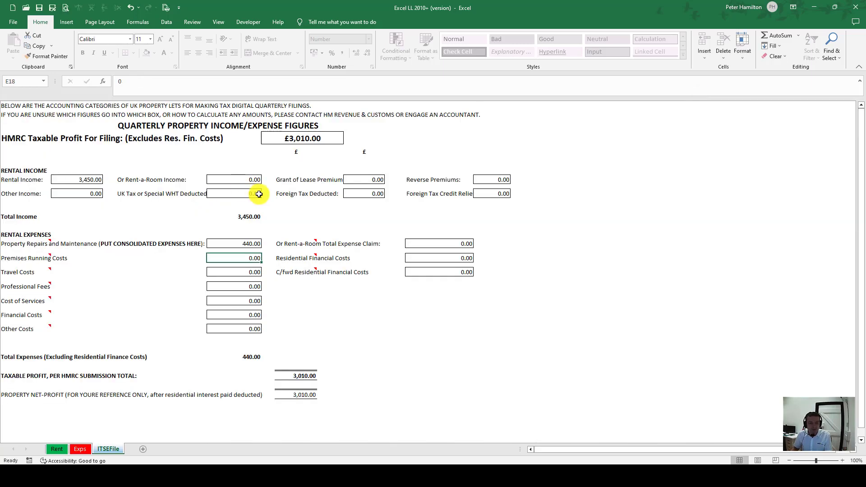
Check the expense boxes on ITSEFile and compare its taxable profit for filing with the Rent sheet's profit for the quarter
left_click(431, 257)
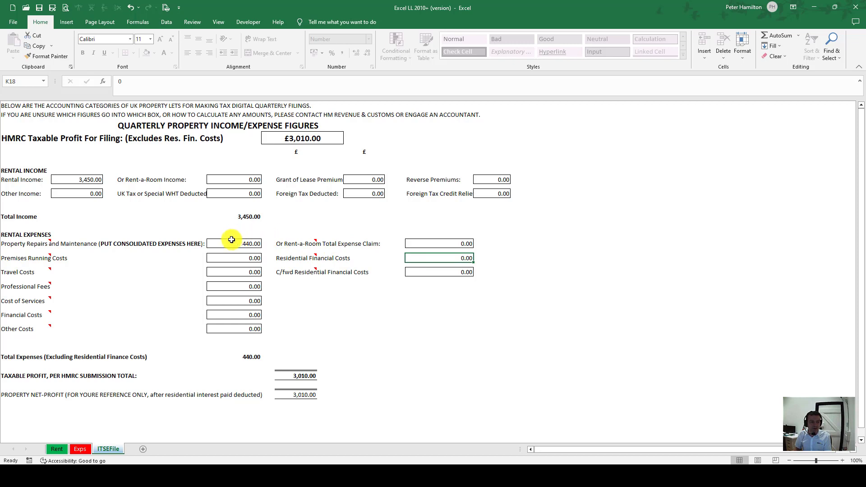
left_click(217, 244)
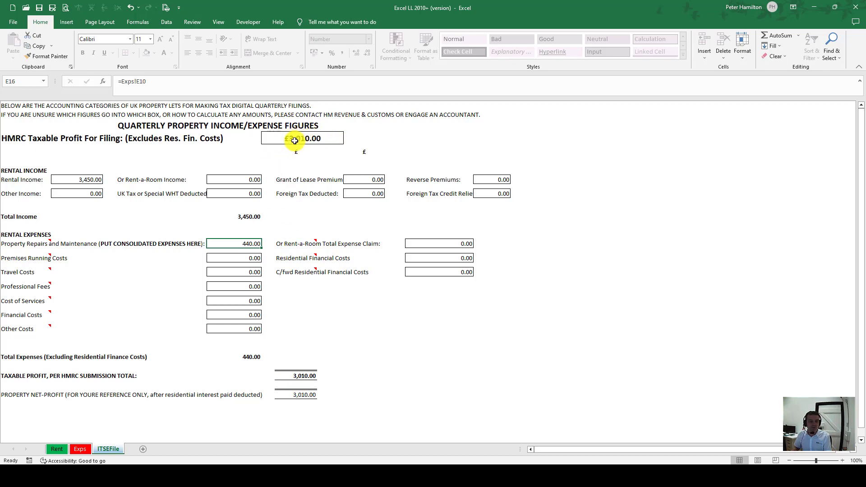
left_click(53, 450)
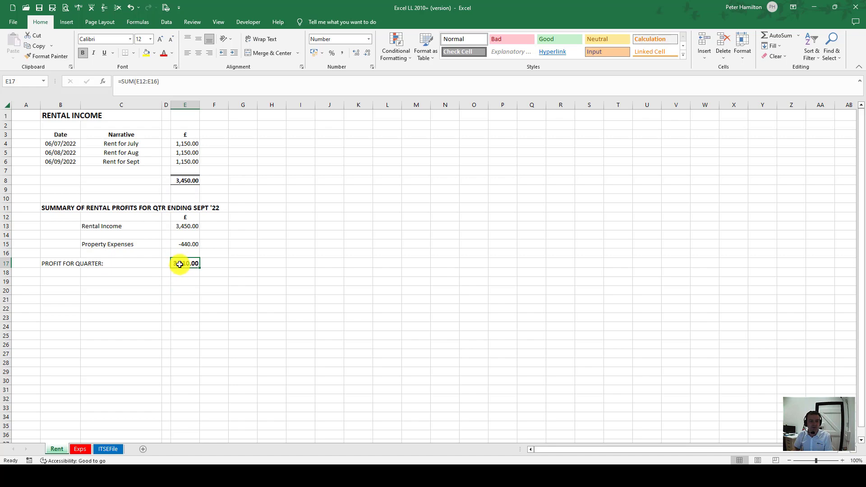
left_click(108, 448)
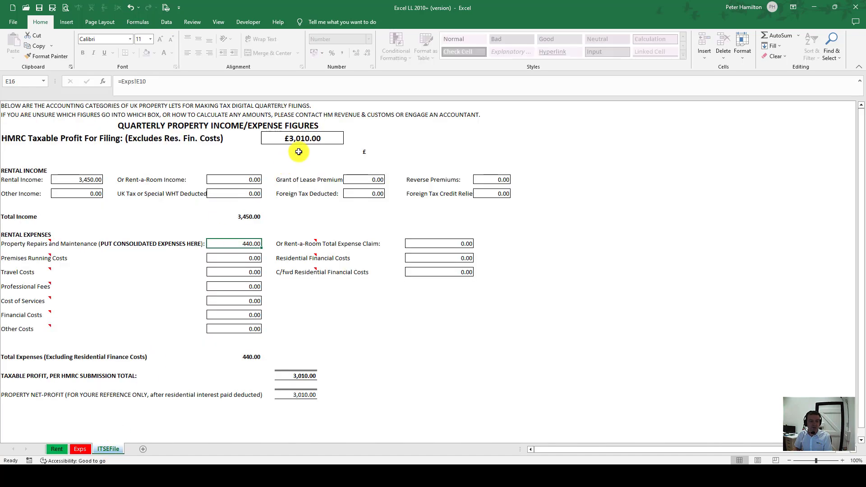
left_click(56, 449)
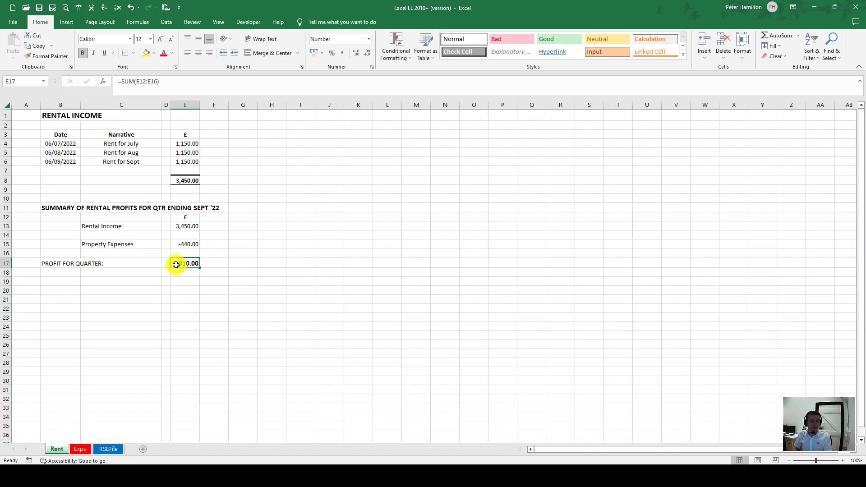
left_click(108, 448)
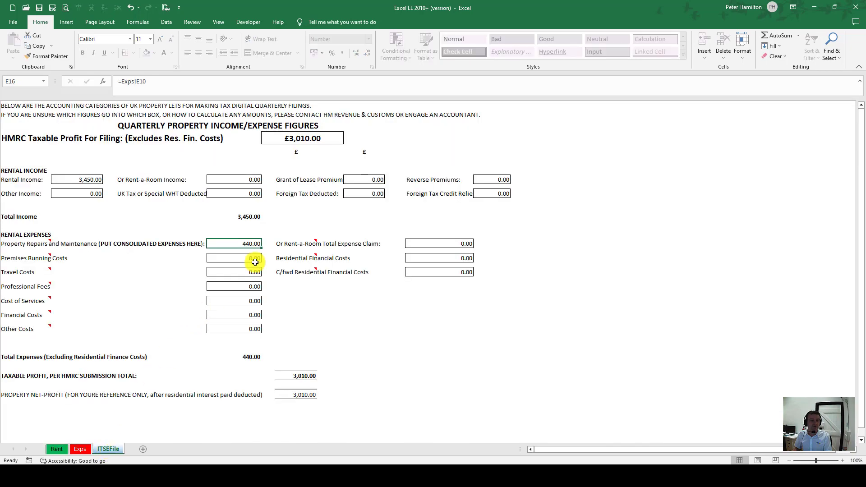
Save and close the workbook, and upload "Excel LL 2010+ (version)" from the Desktop to the income tax return in the browser
left_click(40, 8)
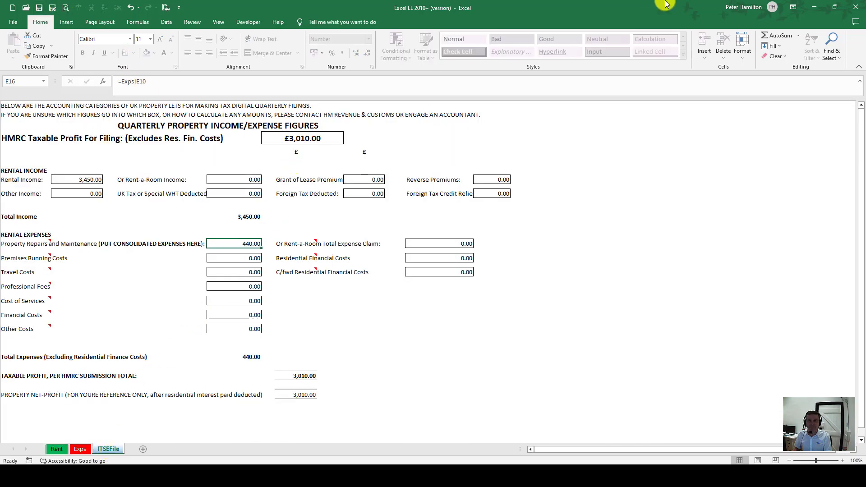
left_click(858, 7)
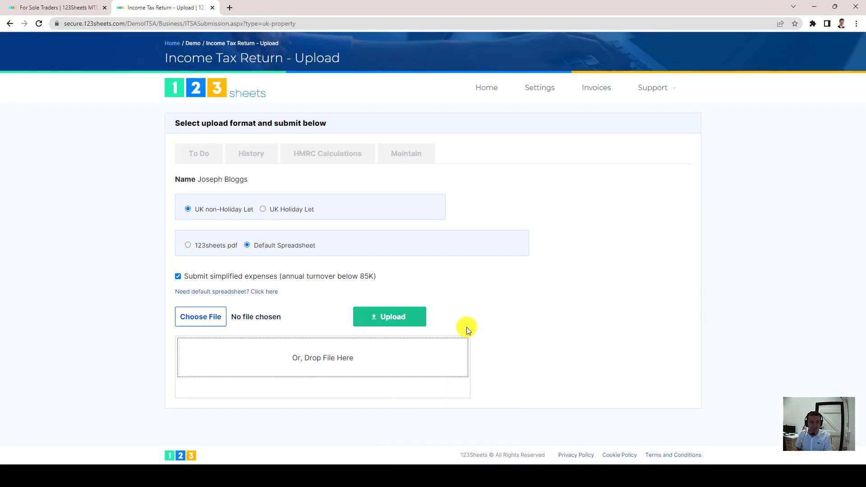
left_click(209, 319)
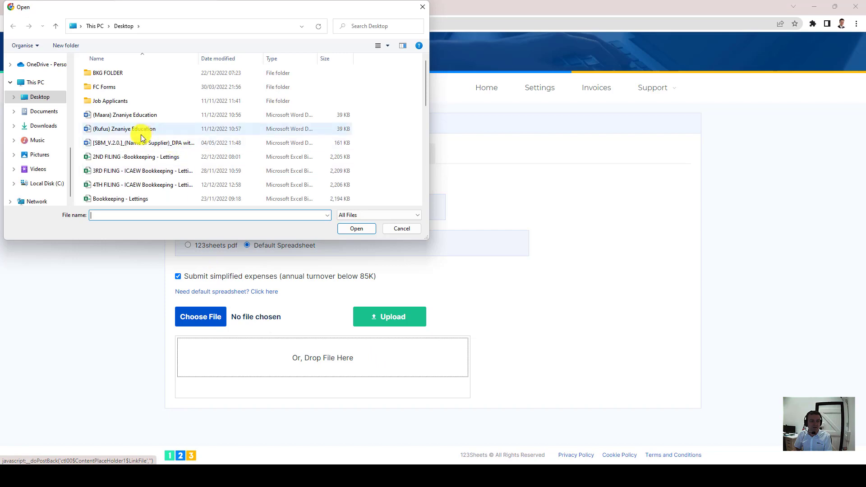
scroll(119, 160, "down", 2)
scroll(119, 160, "down", 2)
double_click(119, 142)
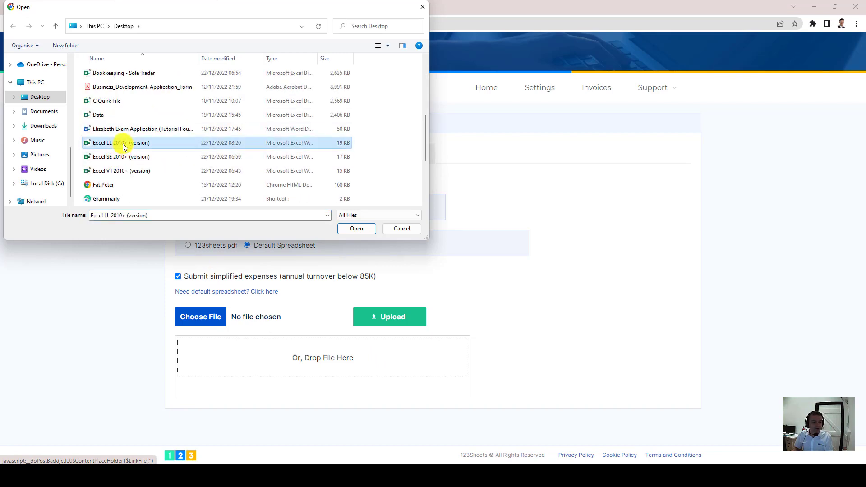
left_click(381, 316)
Check the uploaded return's figures down to the profit, file it with the correctness declaration accepted, and return to the To Do obligations
scroll(443, 359, "down", 5)
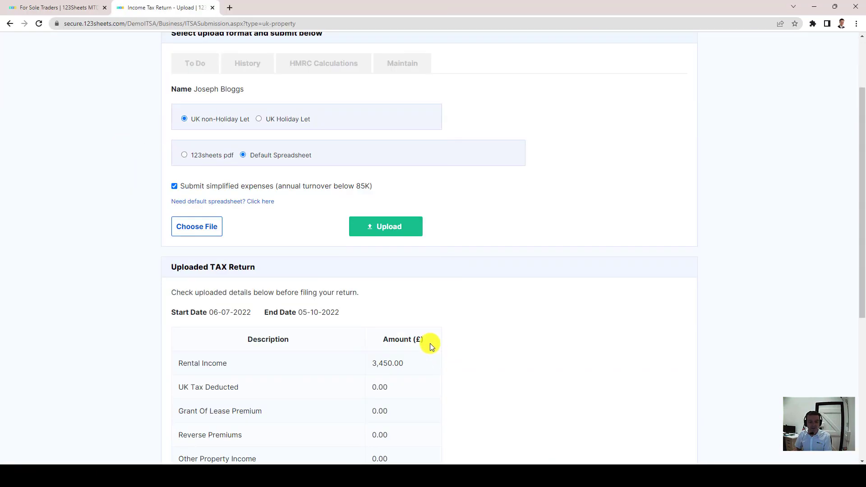
scroll(429, 344, "down", 1)
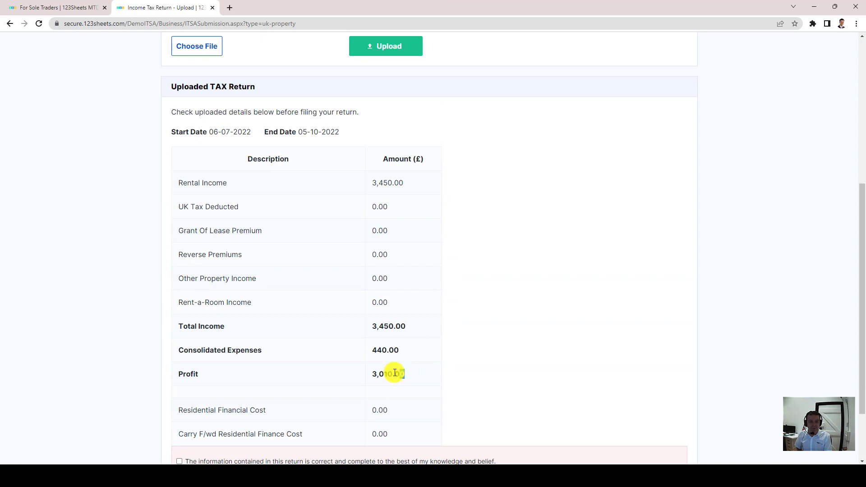
left_click_drag(408, 376, 371, 375)
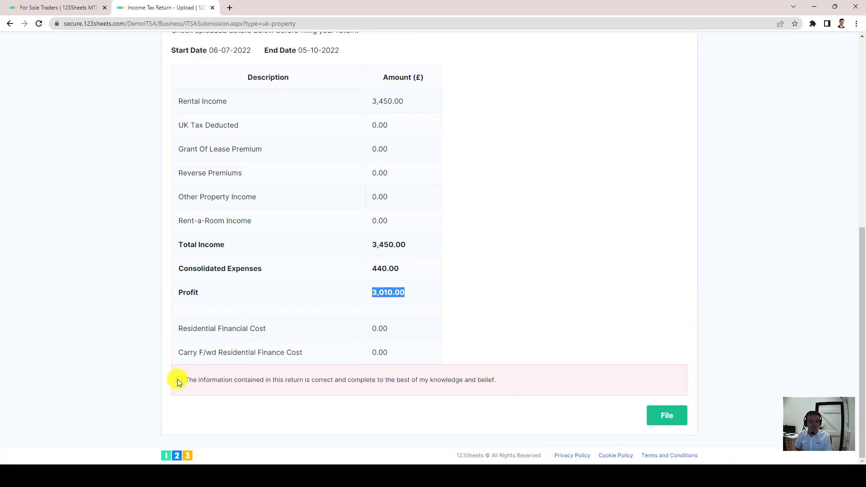
left_click(667, 416)
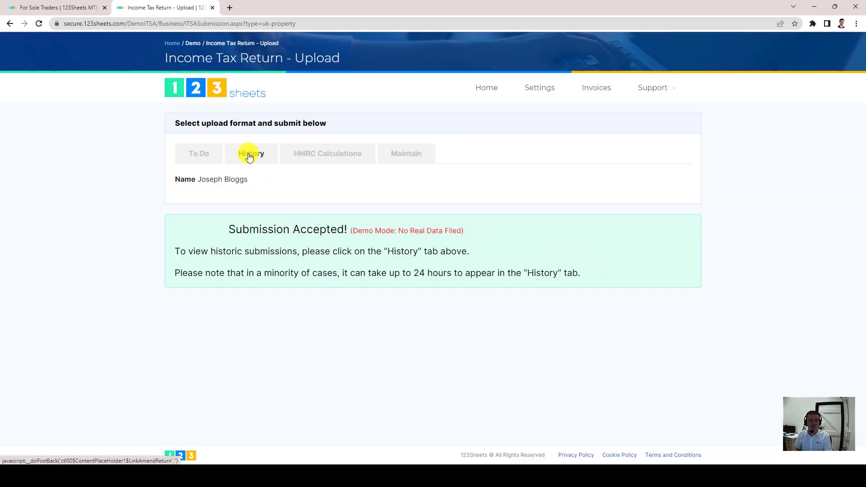
left_click(203, 154)
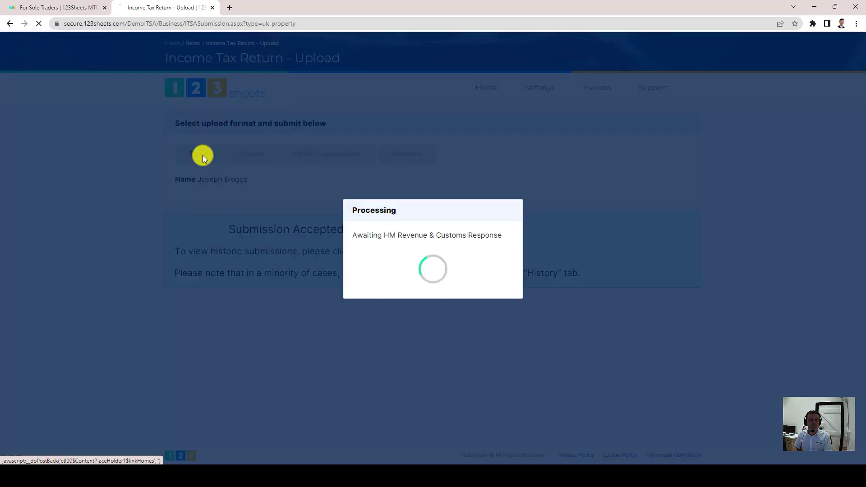